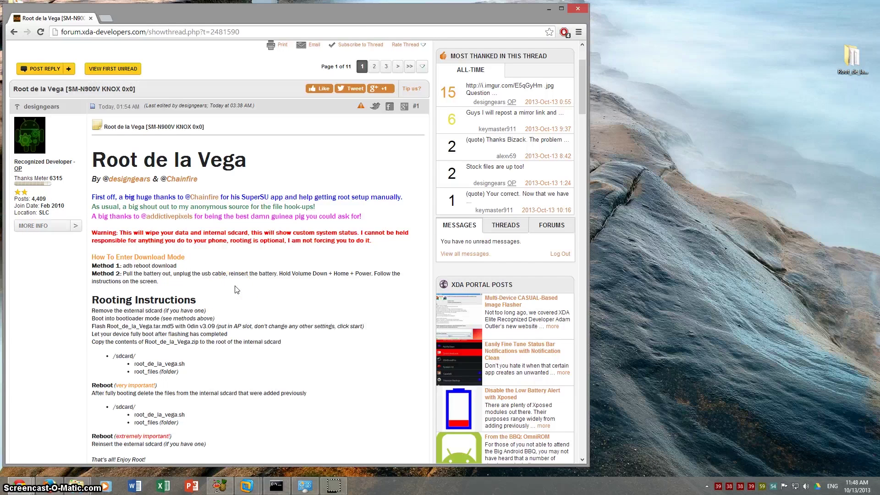
# Scroll the XDA 'Root de la Vega' thread to the Rooting Instructions and Required Files sections.
pyautogui.scroll(-4, 236, 289)
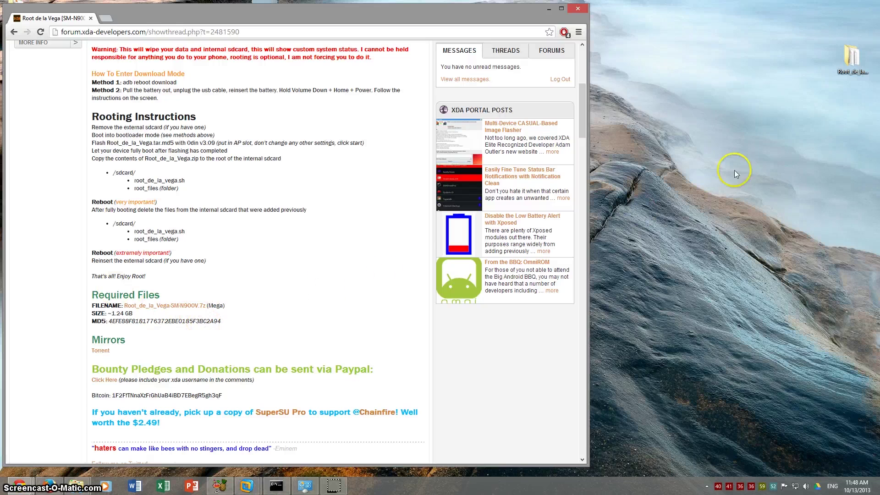
# Open the Root_de_la_Vega-SM-N900V desktop folder and move its window fully onto the screen.
pyautogui.doubleClick(853, 57)
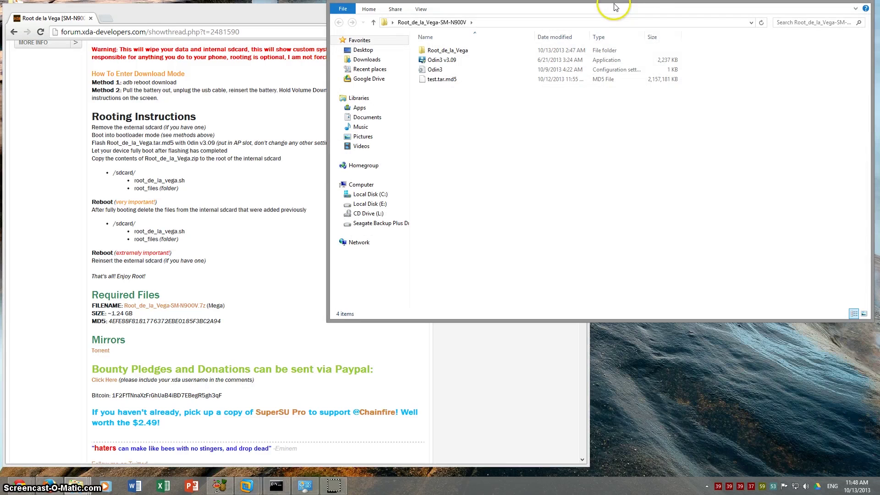
pyautogui.moveTo(625, 2); pyautogui.dragTo(619, 66)
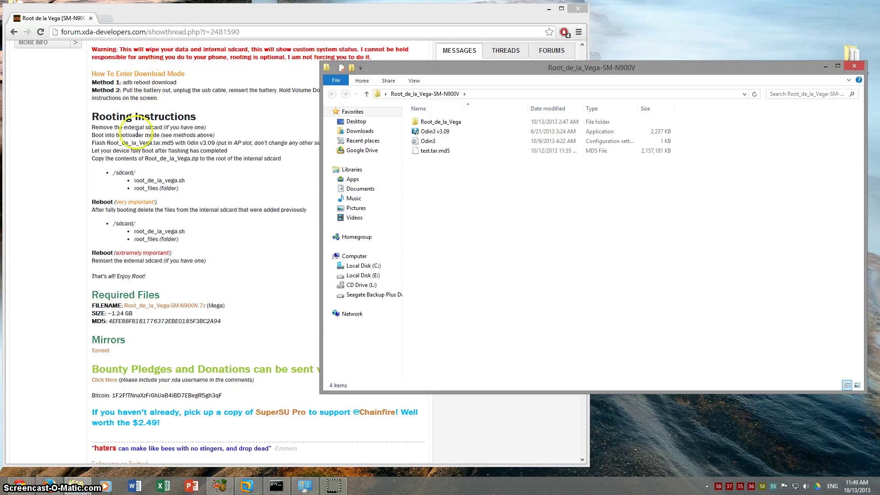
# Read the thread's Question & Answer section, then return to the folder and select Odin3 v3.09.
pyautogui.click(256, 263)
pyautogui.scroll(-14, 257, 263)
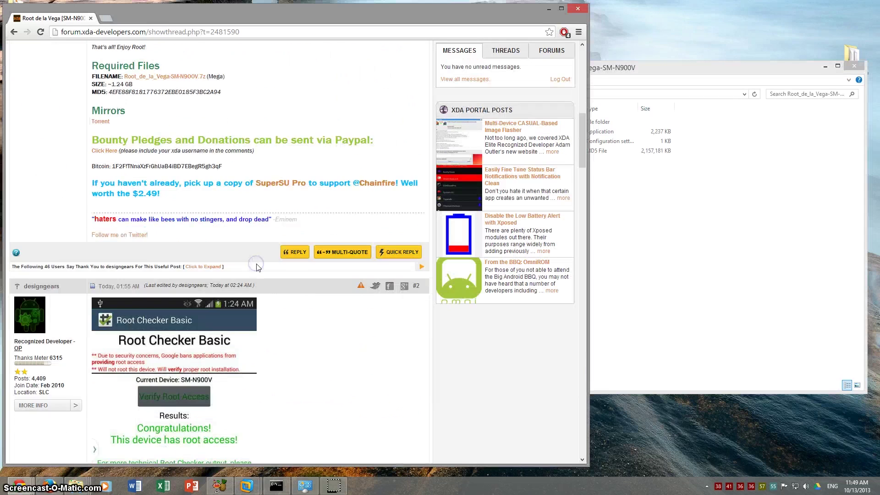
pyautogui.scroll(-2, 257, 264)
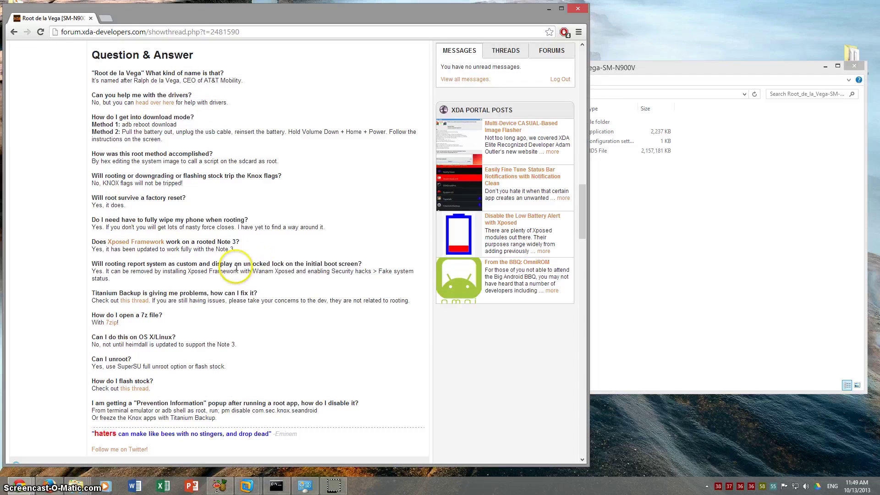
pyautogui.click(682, 247)
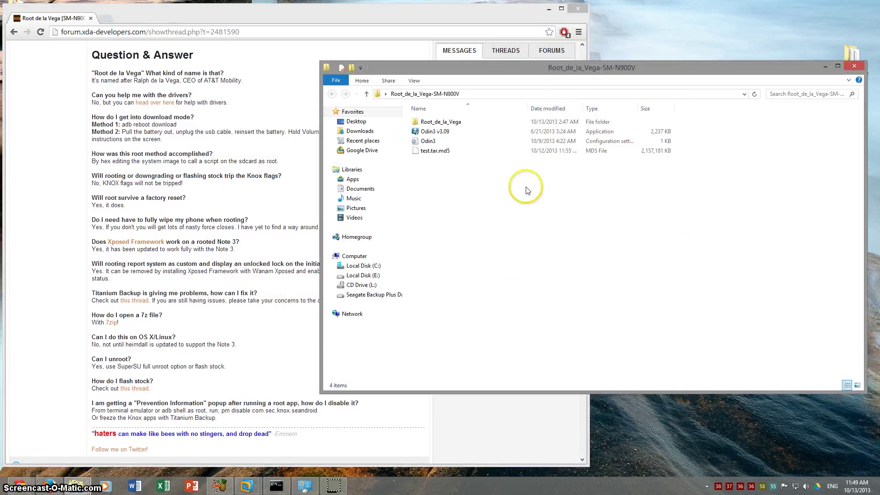
pyautogui.click(508, 132)
# Launch Odin3 v3.09 and load test.tar.md5 into the AP slot.
pyautogui.doubleClick(507, 132)
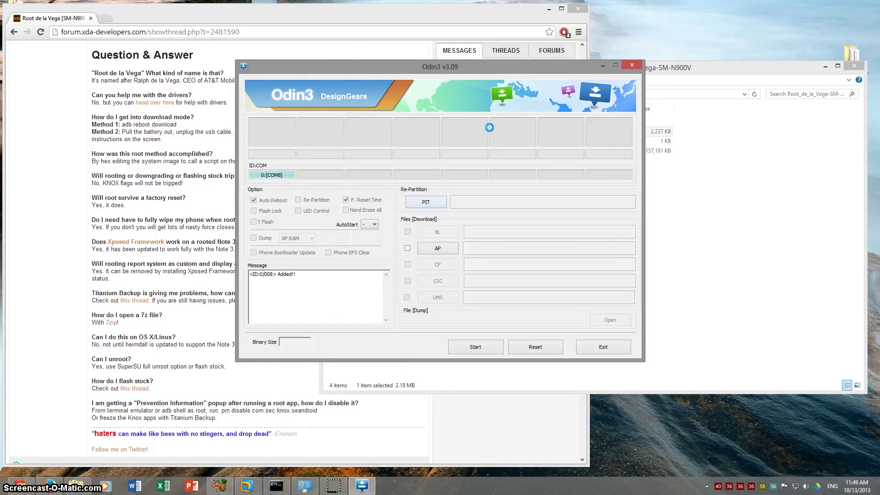
pyautogui.press('space')
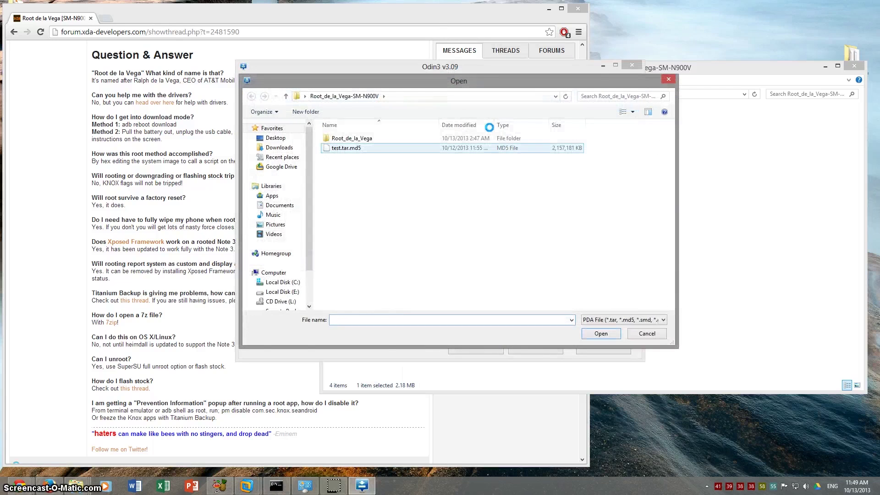
pyautogui.press('Return')
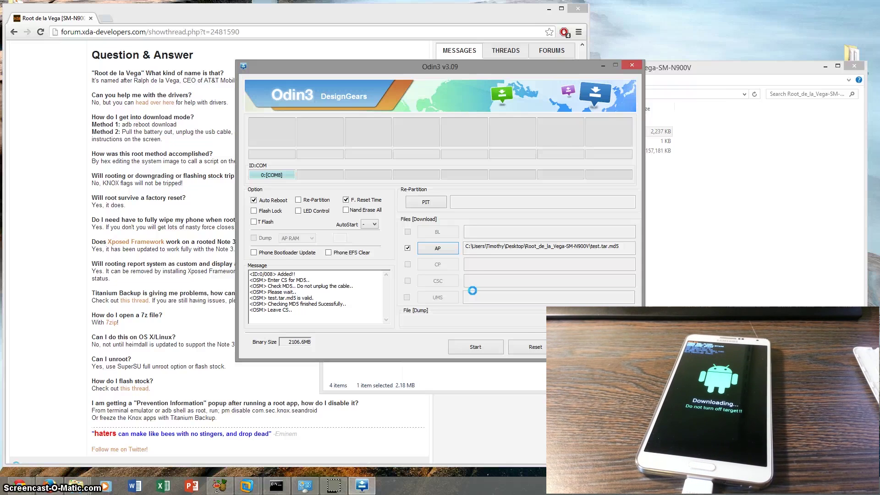
# Flash test.tar.md5 to the phone and wait for Odin to report PASS!
pyautogui.click(487, 346)
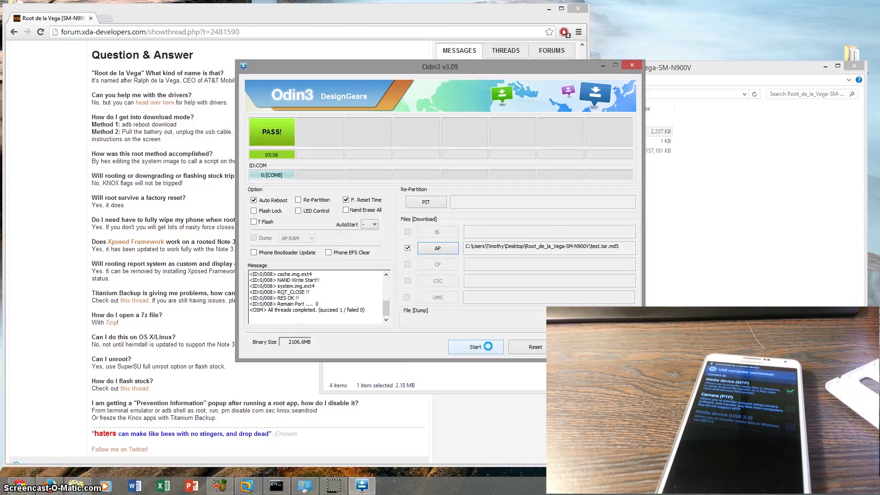
# Open a new File Explorer window and browse to the SM-N900V's Phone internal storage.
pyautogui.click(96, 489)
pyautogui.rightClick(77, 487)
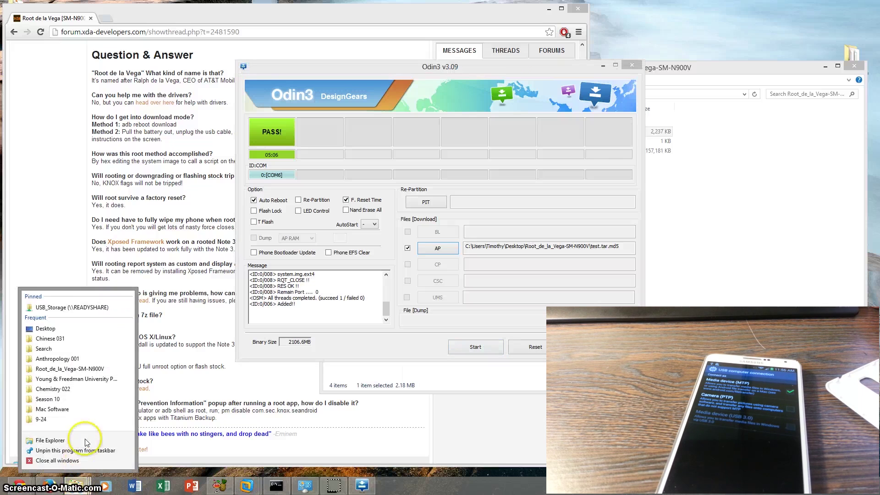
pyautogui.click(78, 433)
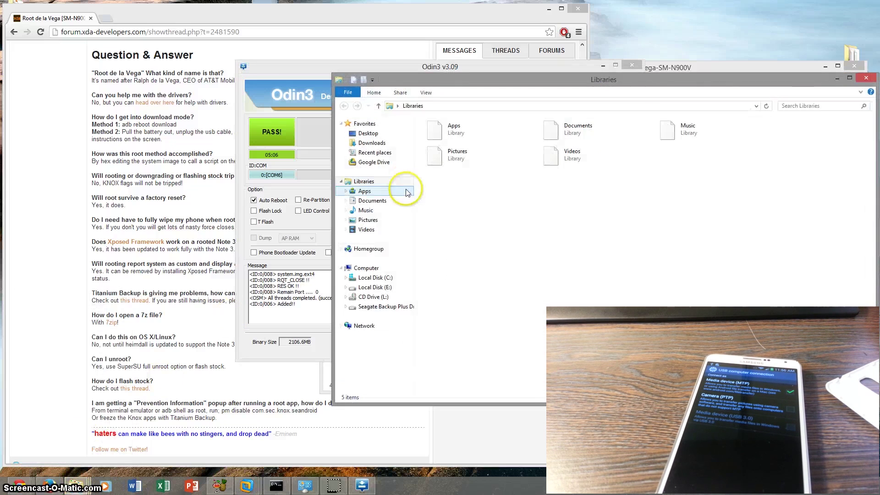
pyautogui.click(375, 271)
pyautogui.moveTo(521, 78); pyautogui.dragTo(262, 82)
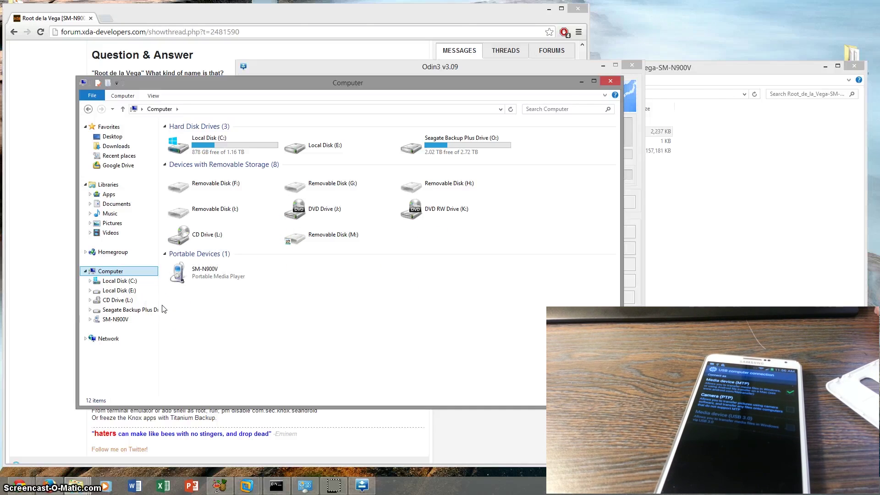
pyautogui.doubleClick(211, 281)
pyautogui.click(228, 80)
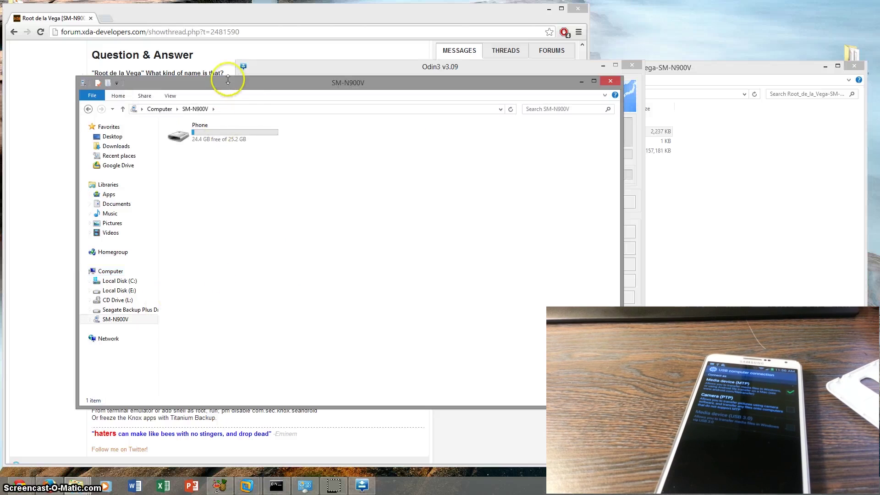
pyautogui.doubleClick(268, 132)
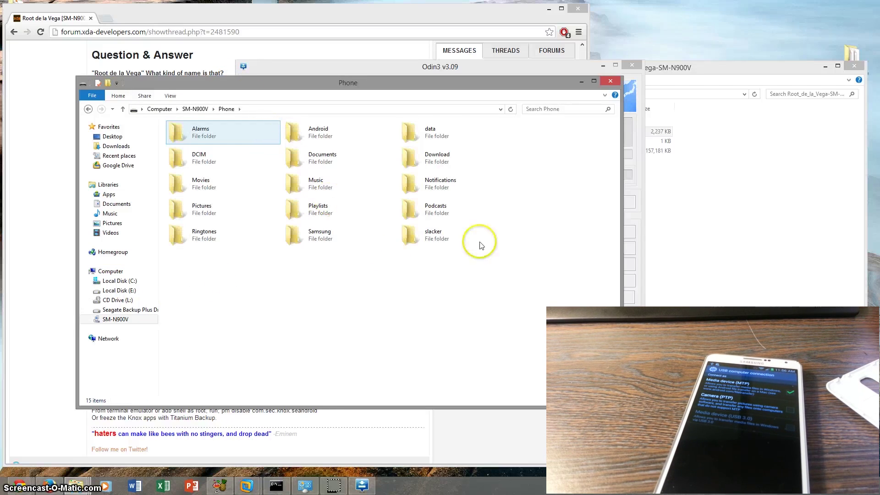
# In the Root_de_la_Vega folder, select root_files and root_de_la_vega.sh.
pyautogui.click(782, 192)
pyautogui.doubleClick(521, 122)
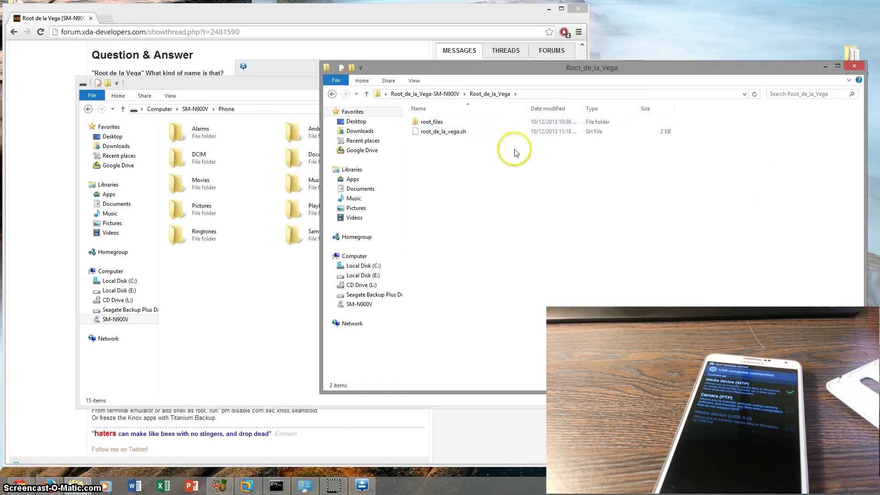
pyautogui.moveTo(515, 153); pyautogui.dragTo(471, 105)
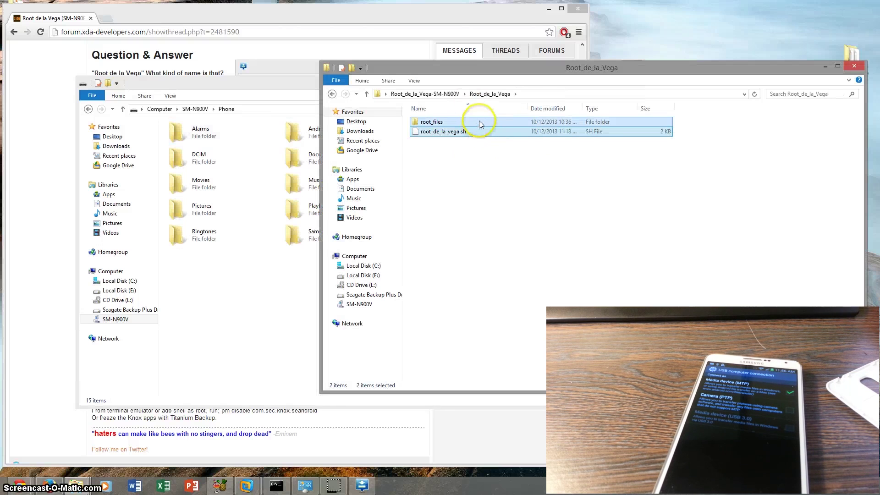
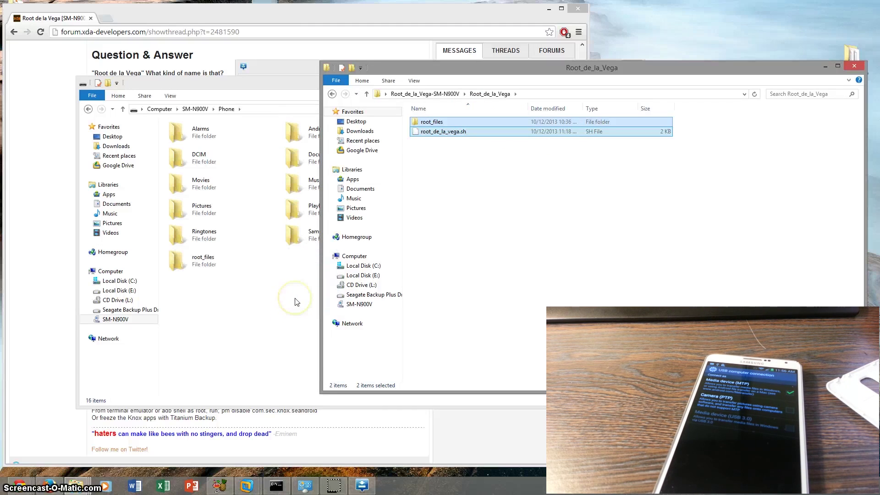
# Bring the phone's storage window to the front in File Explorer.
pyautogui.click(294, 316)
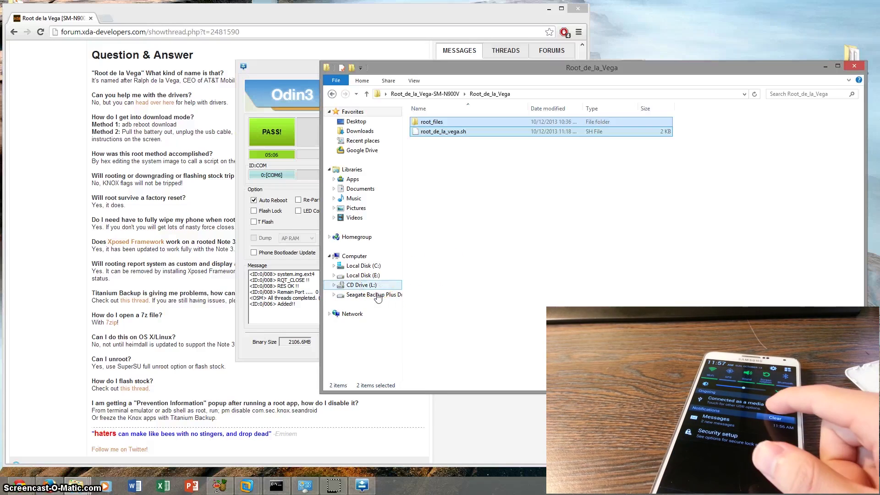
# Open the SM-N900V's Phone storage and permanently delete the root_de_la_vega script.
pyautogui.click(355, 256)
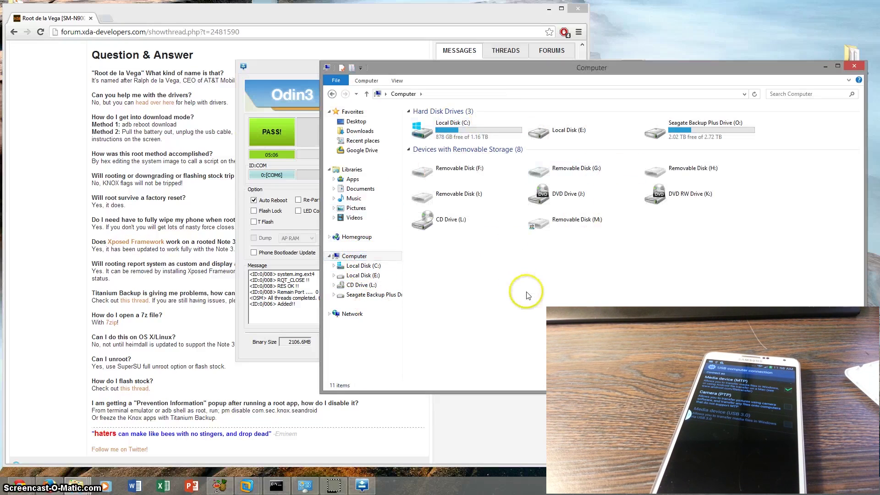
pyautogui.doubleClick(463, 256)
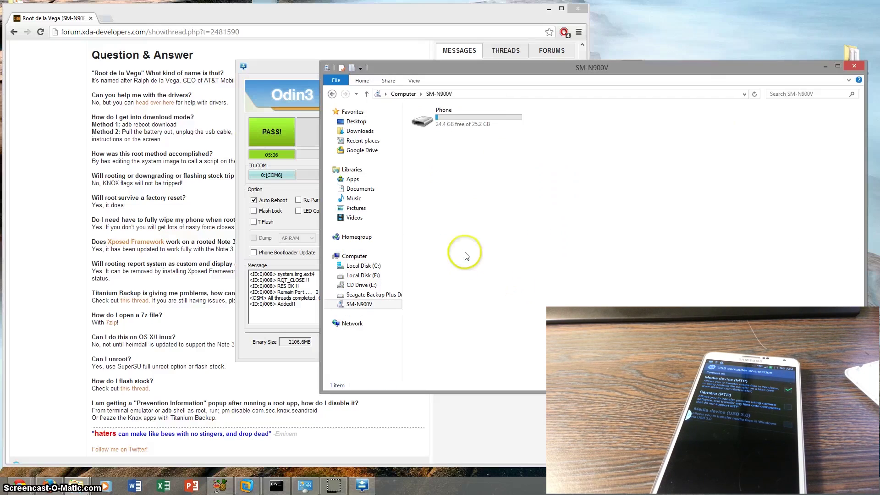
pyautogui.doubleClick(477, 117)
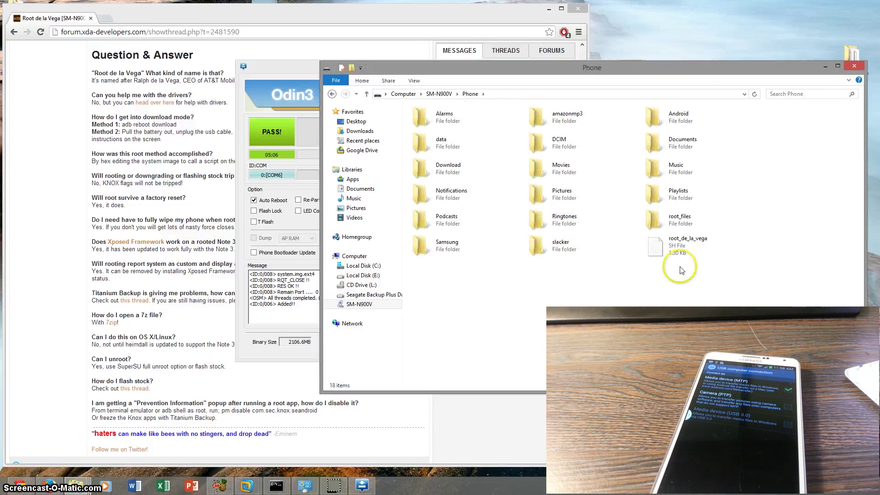
pyautogui.click(691, 248)
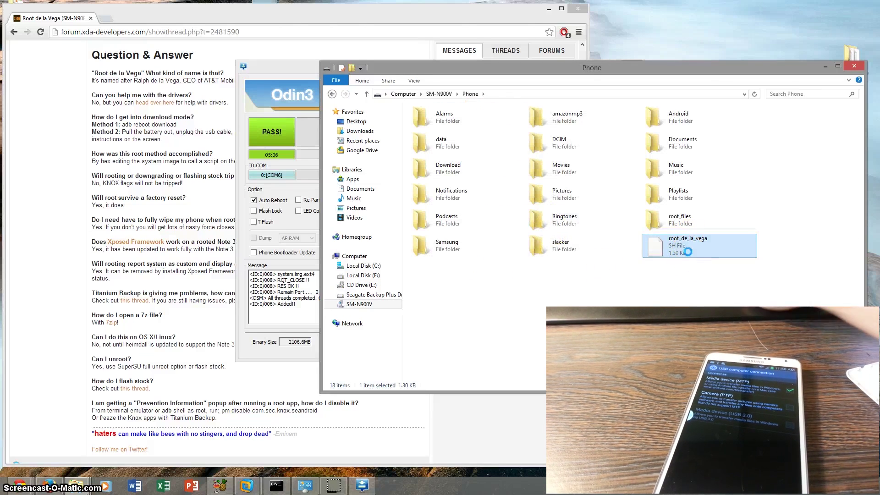
pyautogui.press('Delete')
pyautogui.click(472, 214)
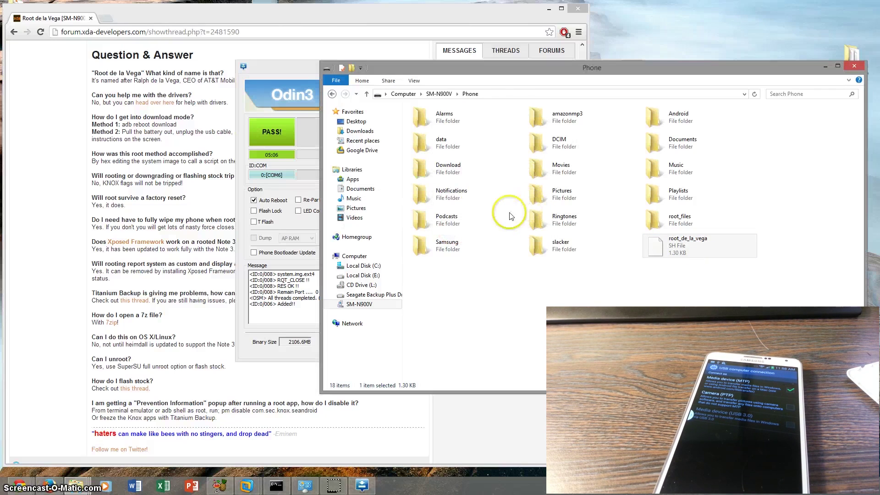
# Permanently delete the root_files folder and its contents from the phone.
pyautogui.click(581, 121)
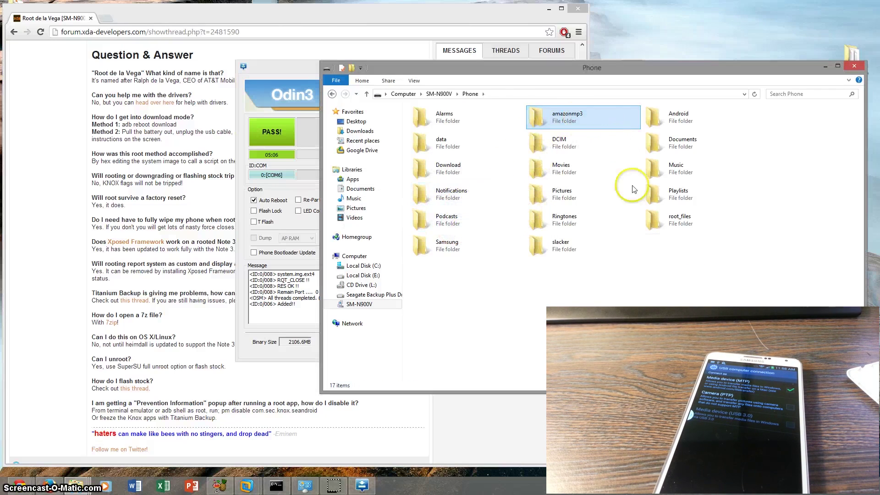
pyautogui.click(672, 227)
pyautogui.press('Delete')
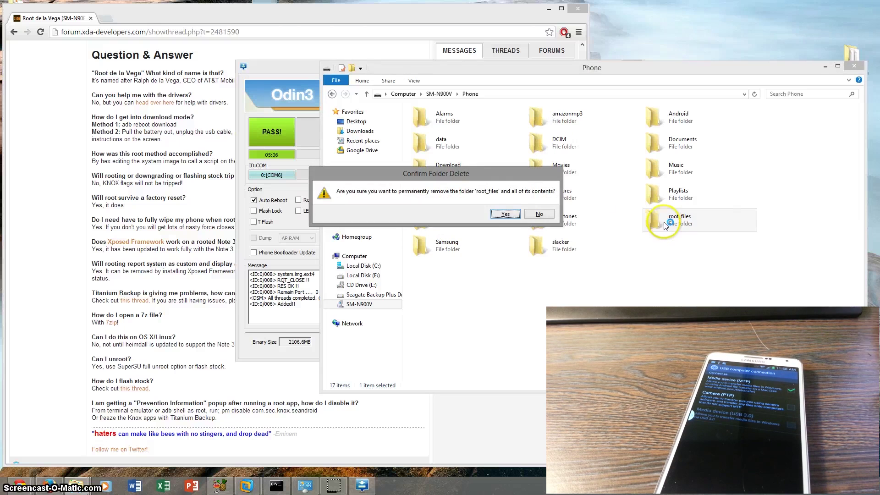
pyautogui.click(506, 214)
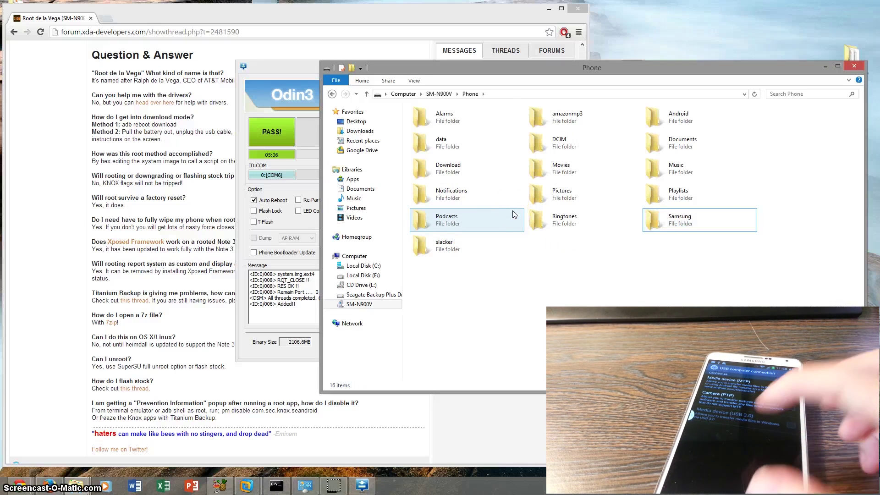